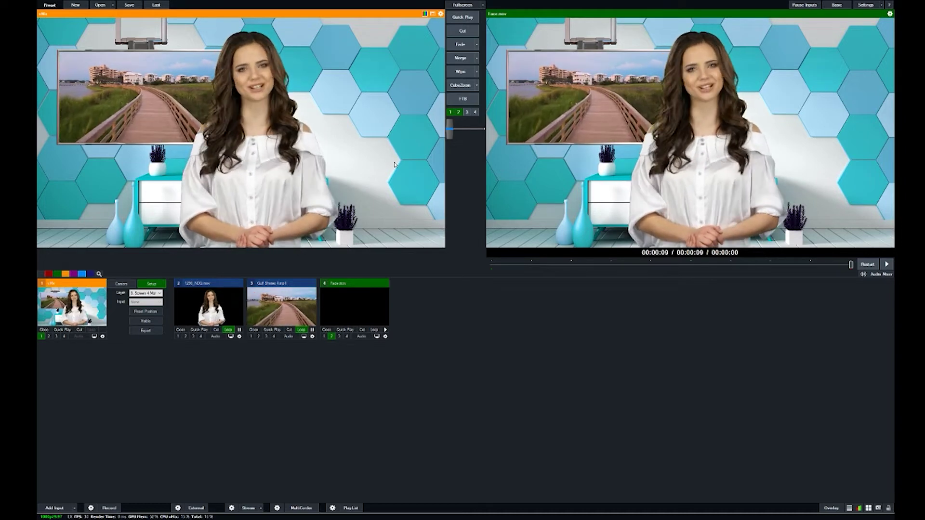
- Step the virtual set camera through its closer presenter framings, including a right-shifted one
left_click(121, 284)
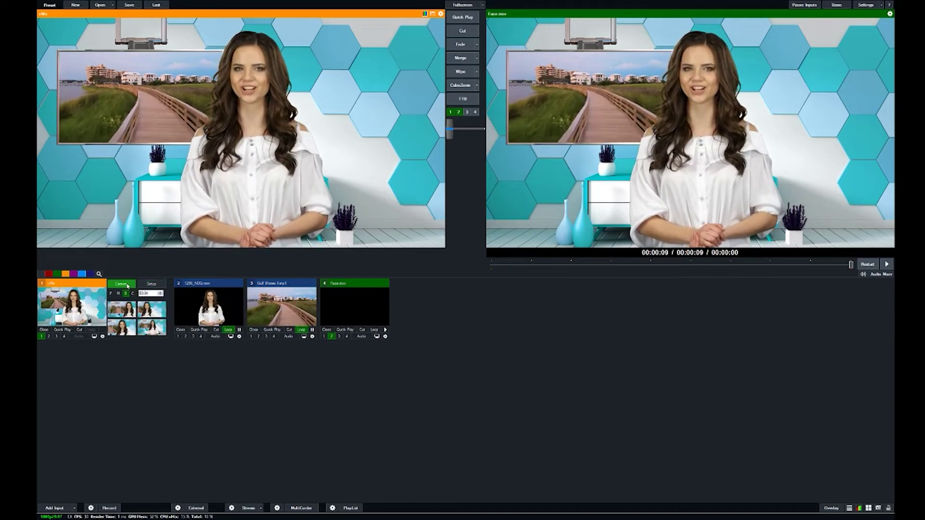
left_click(152, 327)
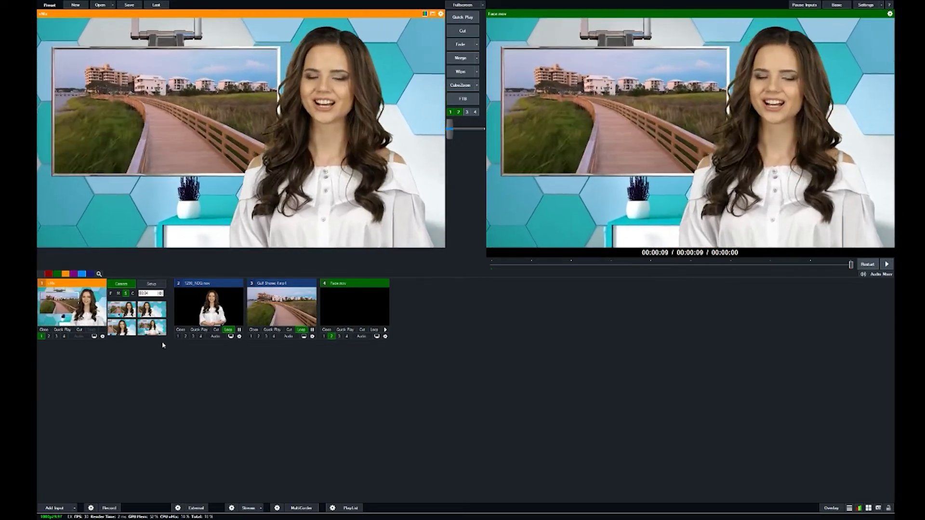
left_click(158, 327)
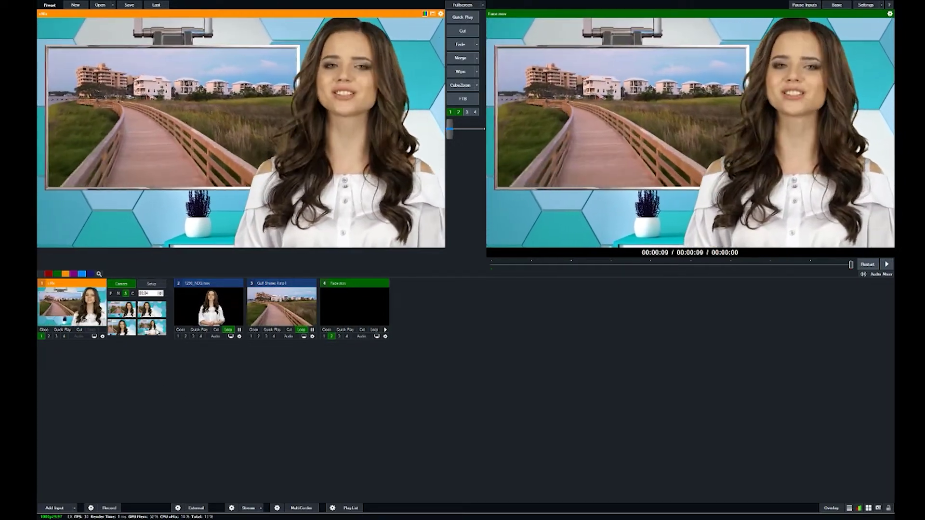
left_click(158, 327)
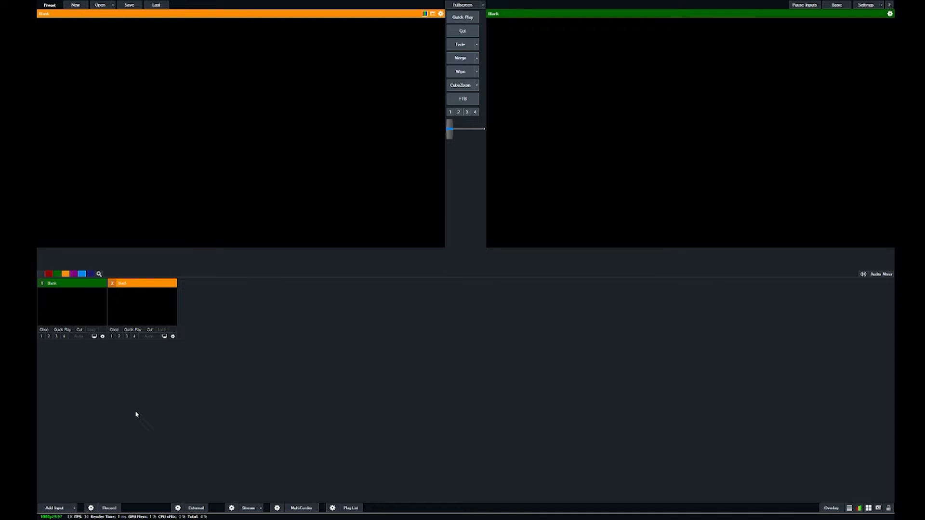
- Bring up the Add Input source list to add a virtual set
left_click(56, 508)
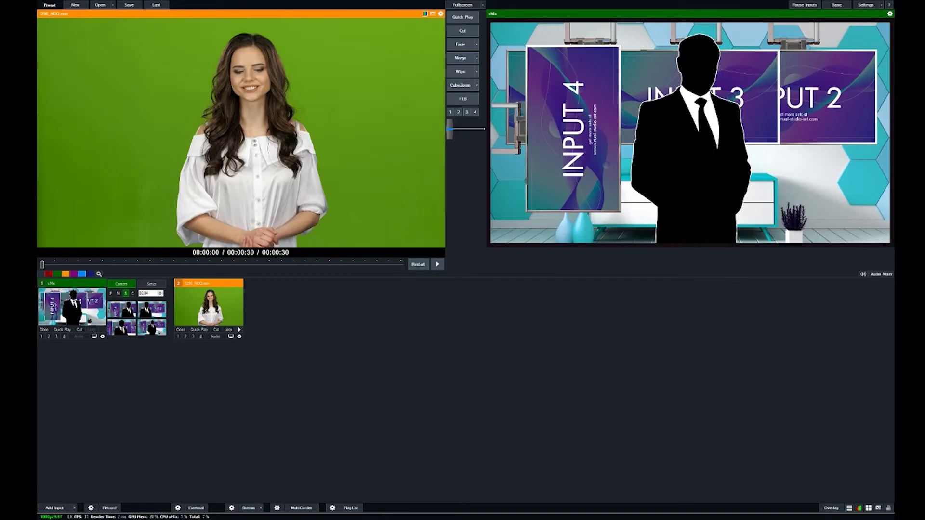
- Start the presenter clip playing and set the boardwalk B-roll clip to loop
left_click(239, 330)
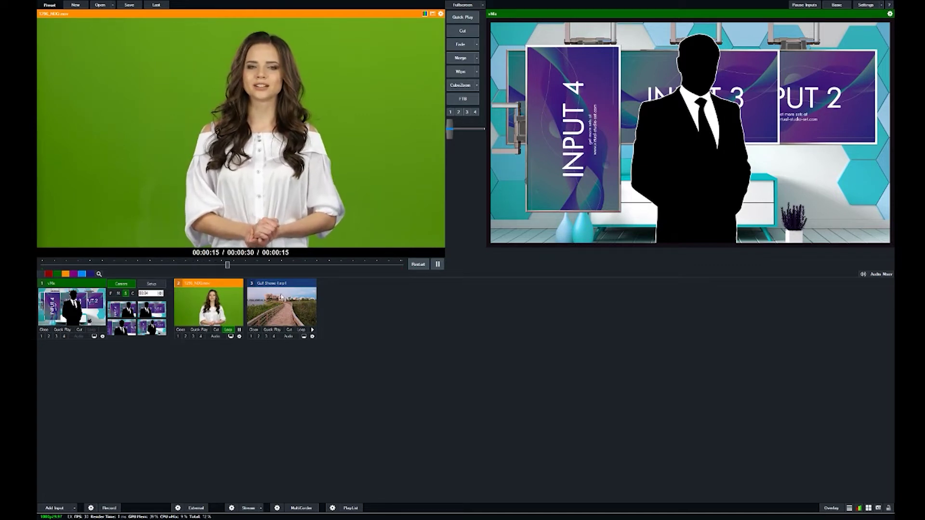
left_click(301, 330)
left_click(312, 329)
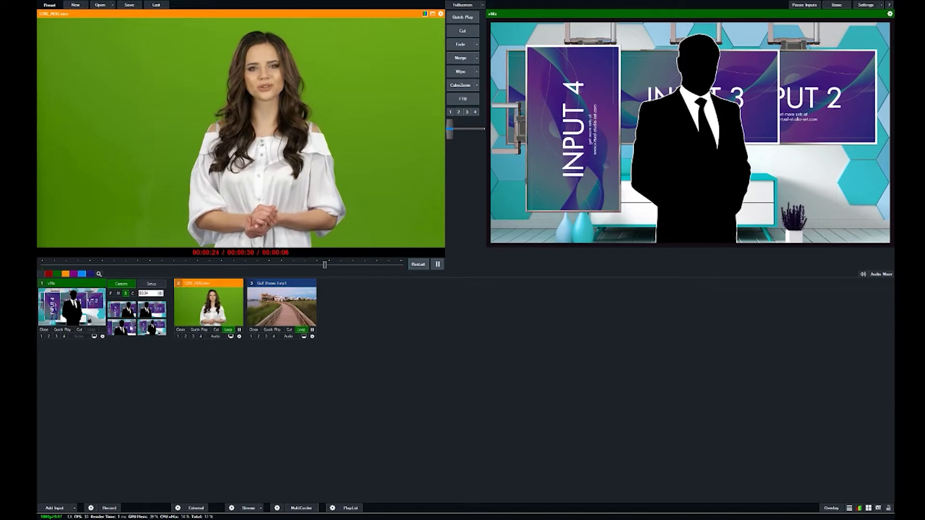
- In the virtual set's setup, assign the presenter clip to Layer 8: Talent A
left_click(153, 285)
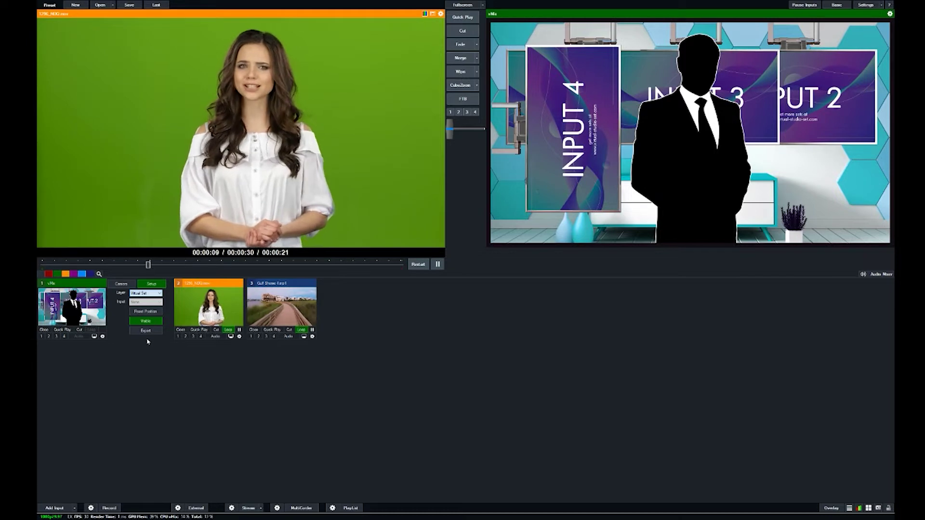
key("Down")
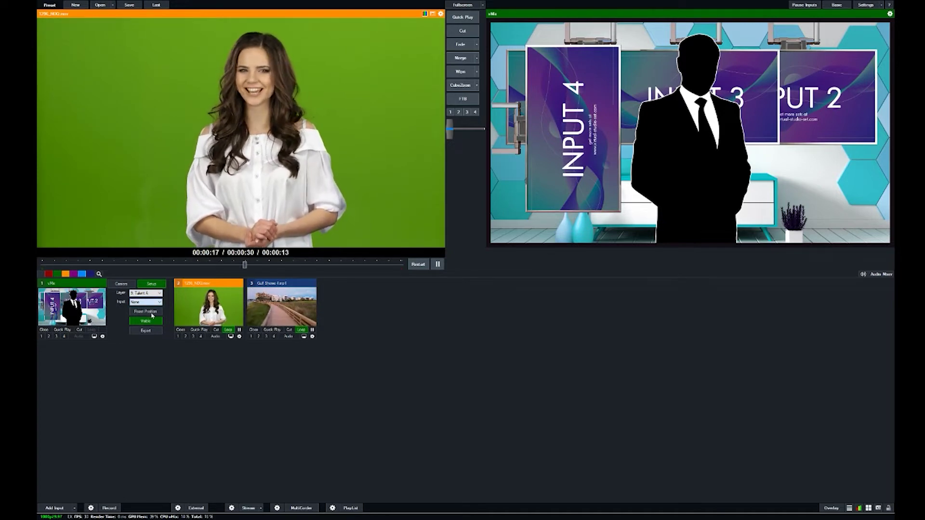
key("Down")
key("Down")
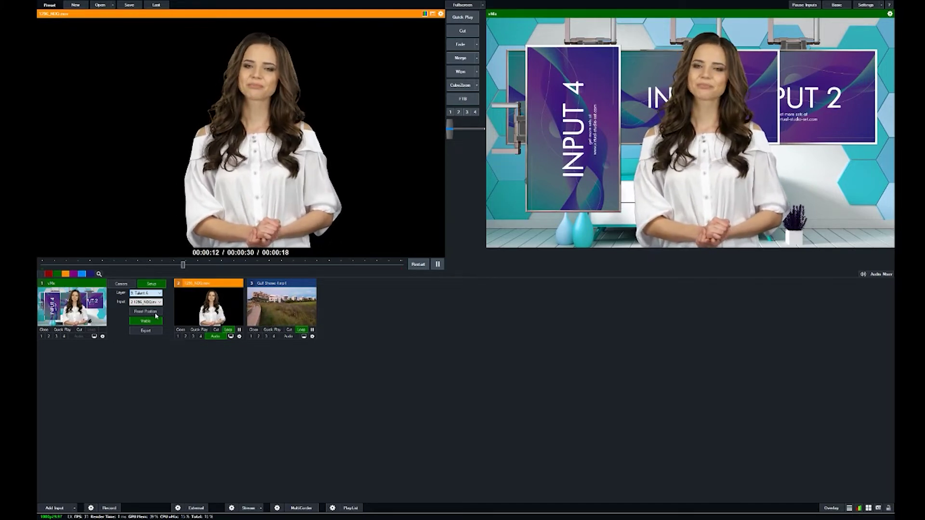
- Hide the Screen 2 (INPUT 2) layer and its mirrored frame in the virtual set
left_click(147, 322)
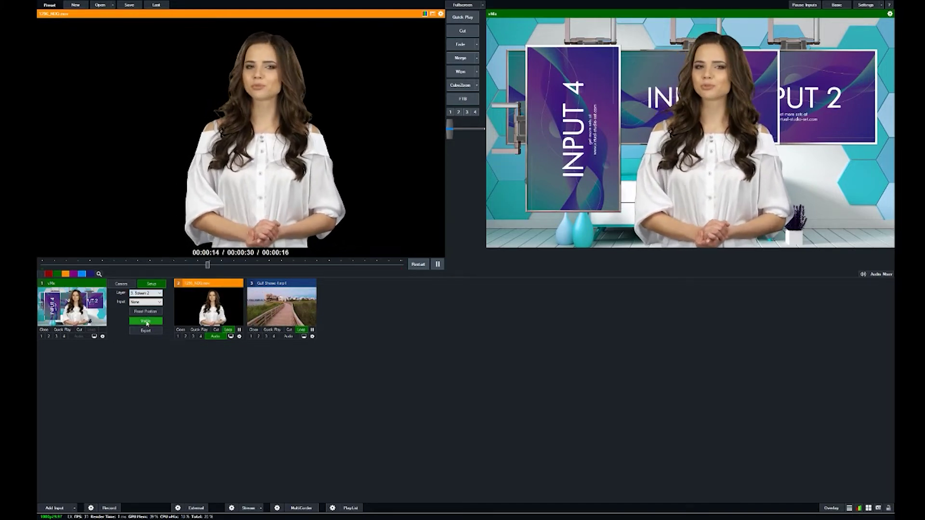
left_click(147, 322)
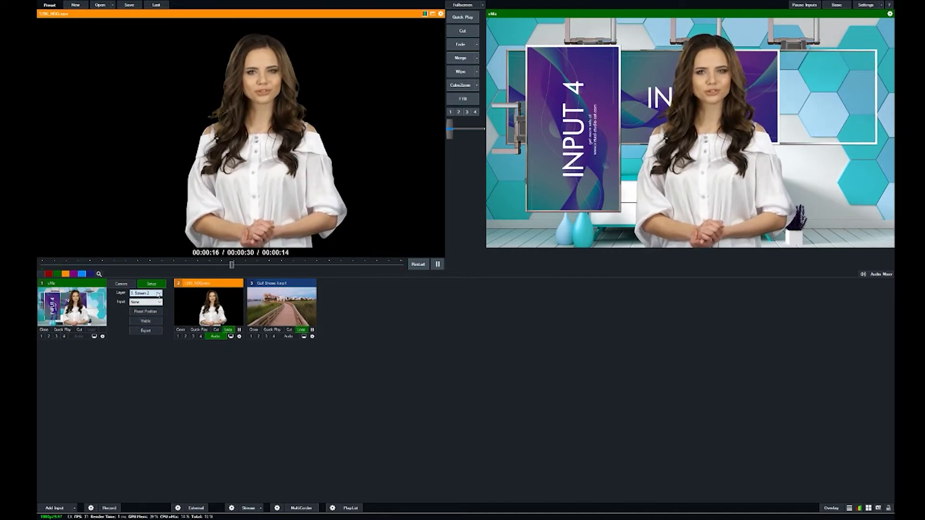
scroll(157, 295, "down", 1)
left_click(146, 321)
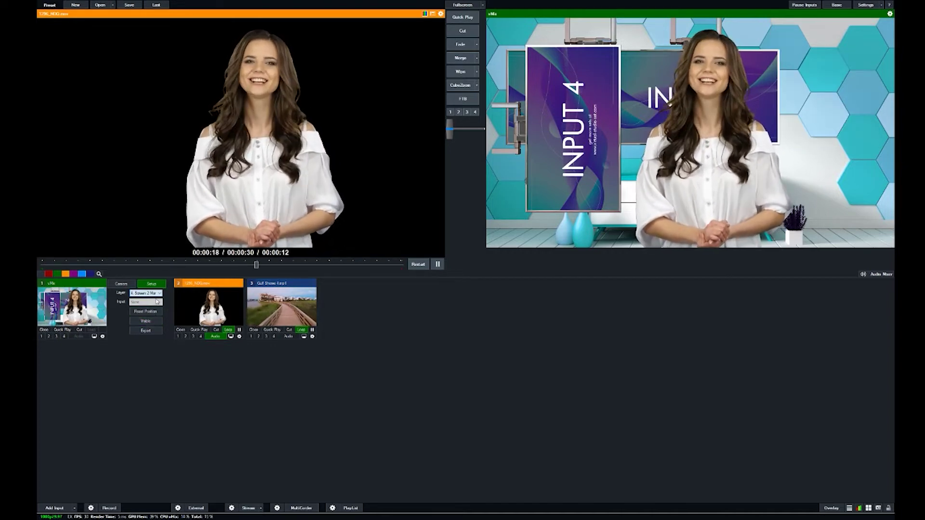
- Turn off visibility of the Screen 3 Mirror and Screen 4 Mirror layers
scroll(155, 295, "down", 1)
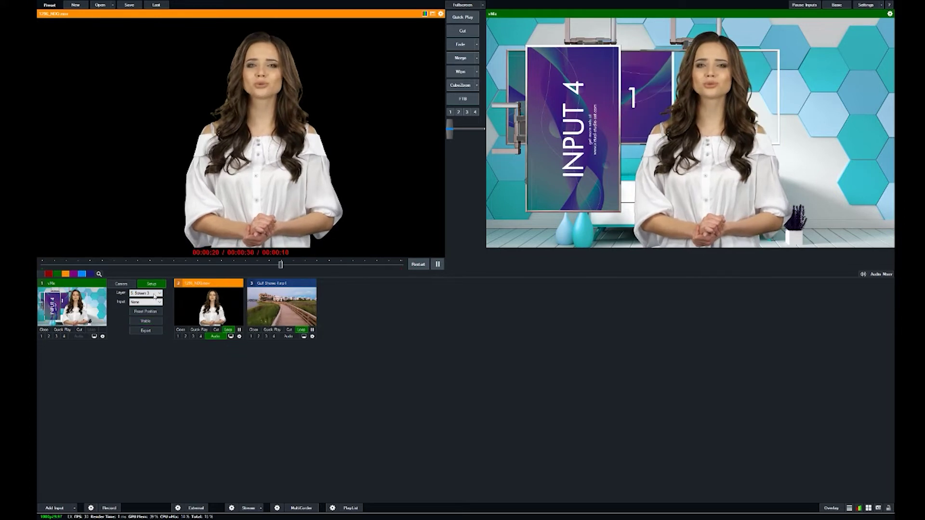
scroll(156, 294, "down", 1)
left_click(147, 321)
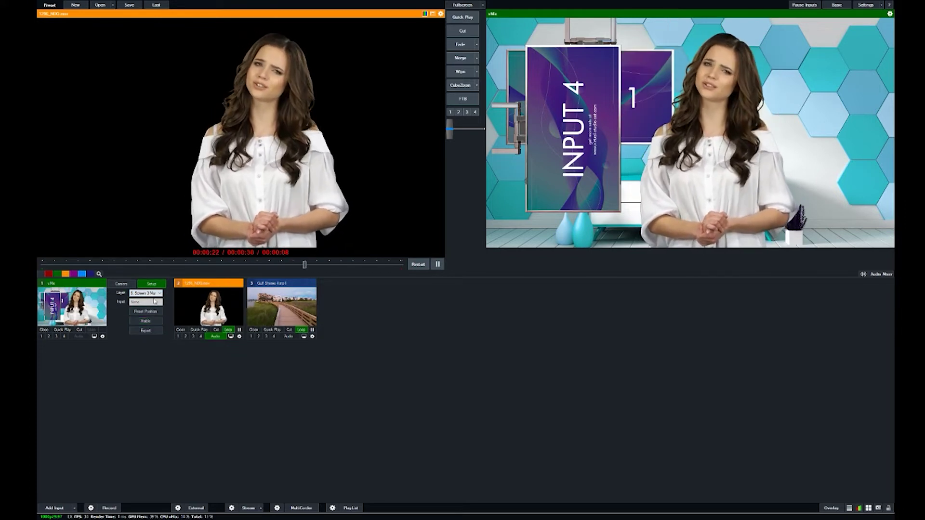
scroll(152, 318, "down", 1)
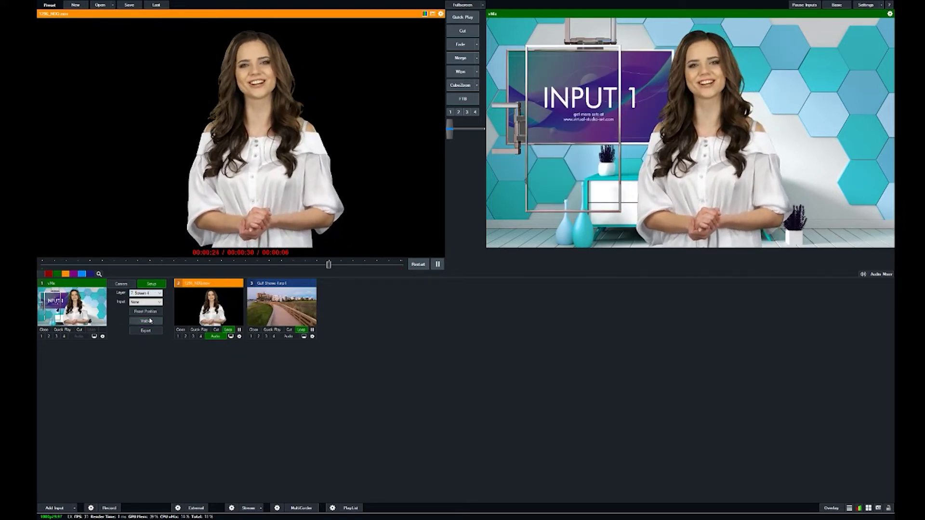
scroll(154, 295, "down", 1)
left_click(146, 321)
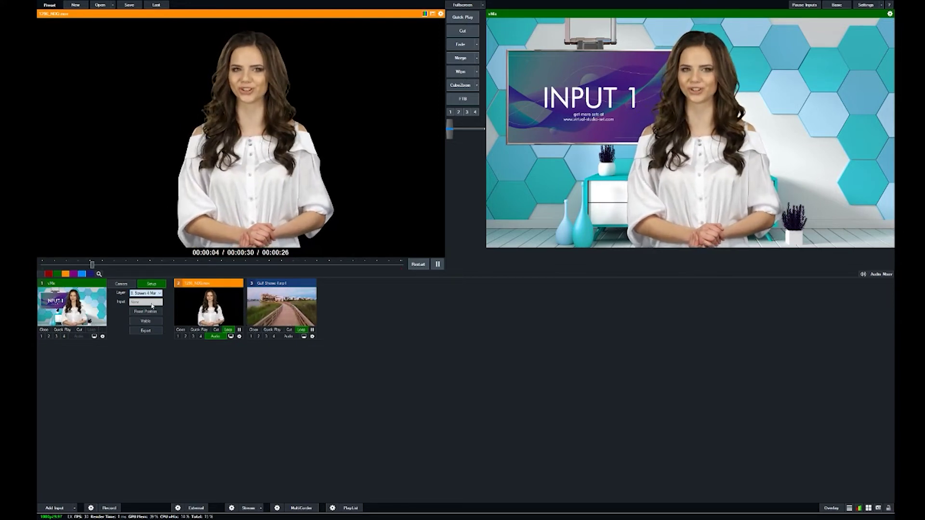
- Put the 3 Gulf Shores clip on the virtual set's Layer 1. Screen 1
left_click(160, 302)
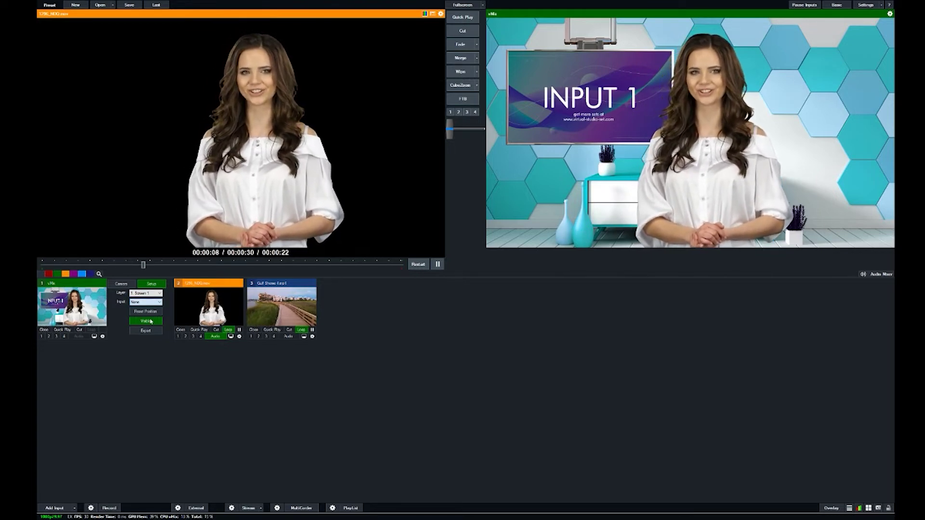
key("Down")
key("Down")
key("Down")
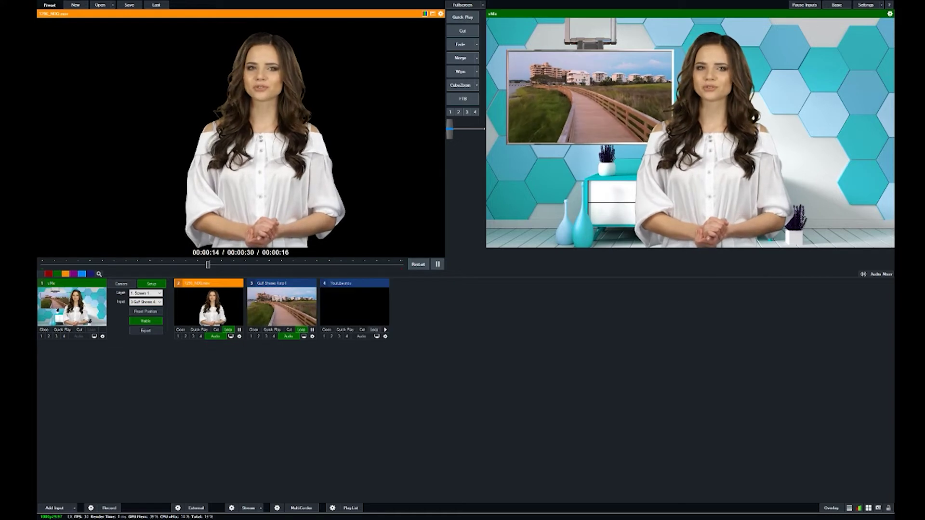
- Preview and play the Youtube lower third on input 4, layering it over output as an overlay
left_click(355, 309)
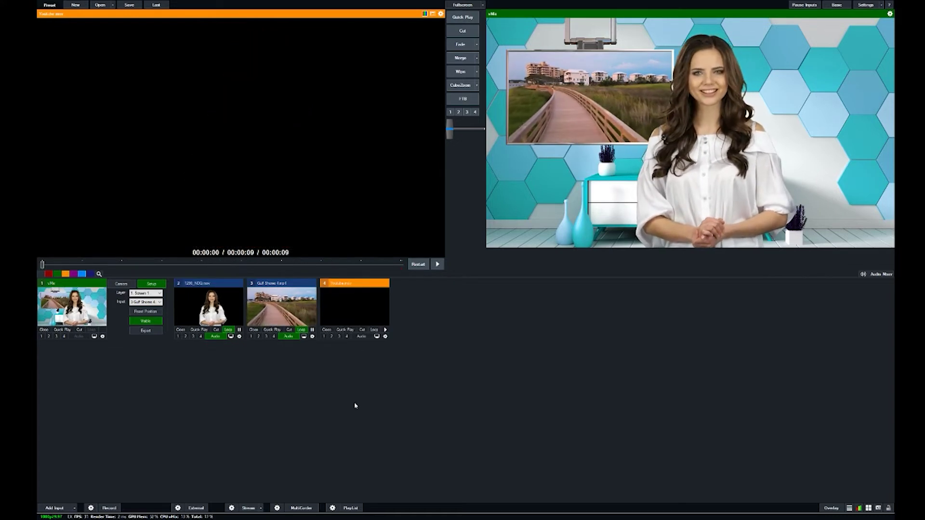
left_click(385, 330)
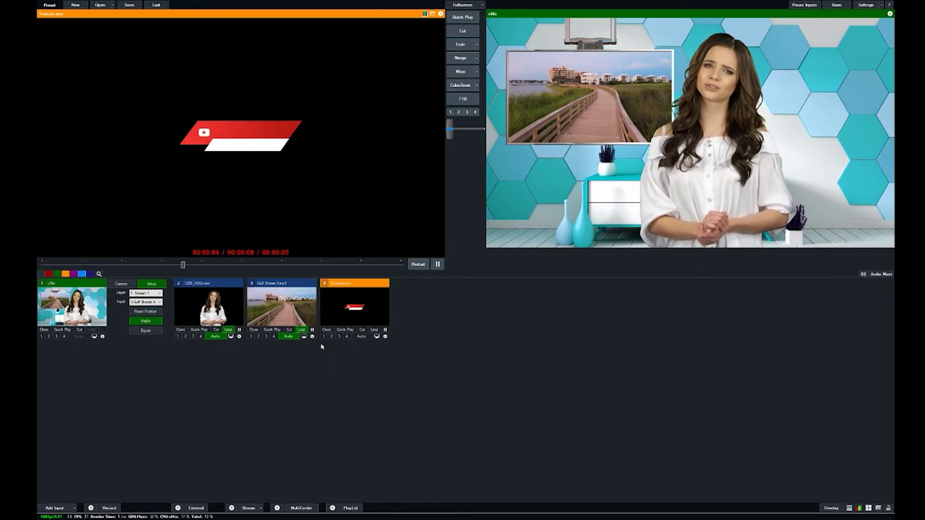
left_click(331, 336)
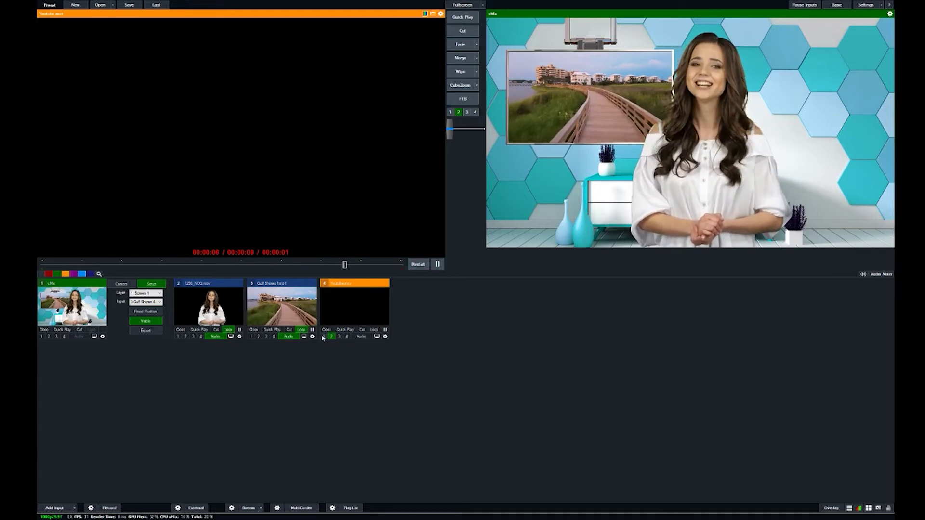
left_click(42, 336)
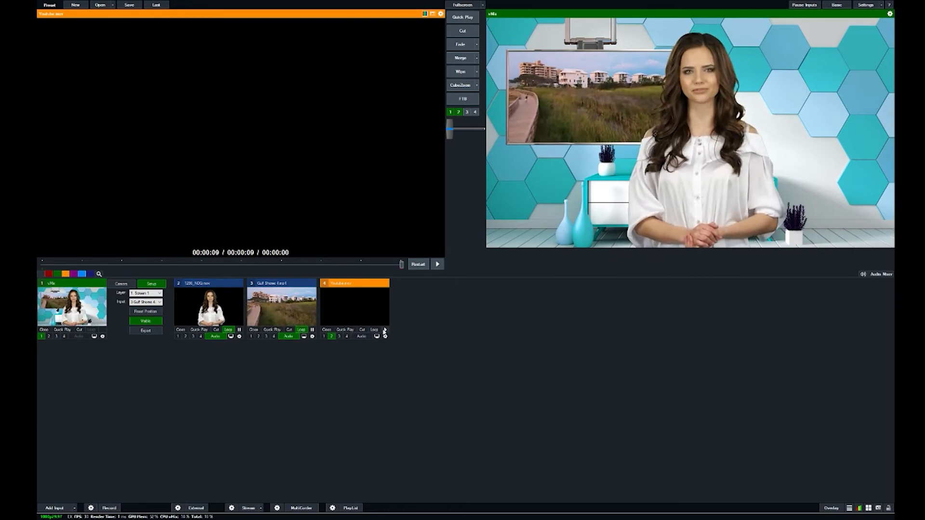
- Play the Youtube lower third over the output, then pause it briefly
left_click(384, 330)
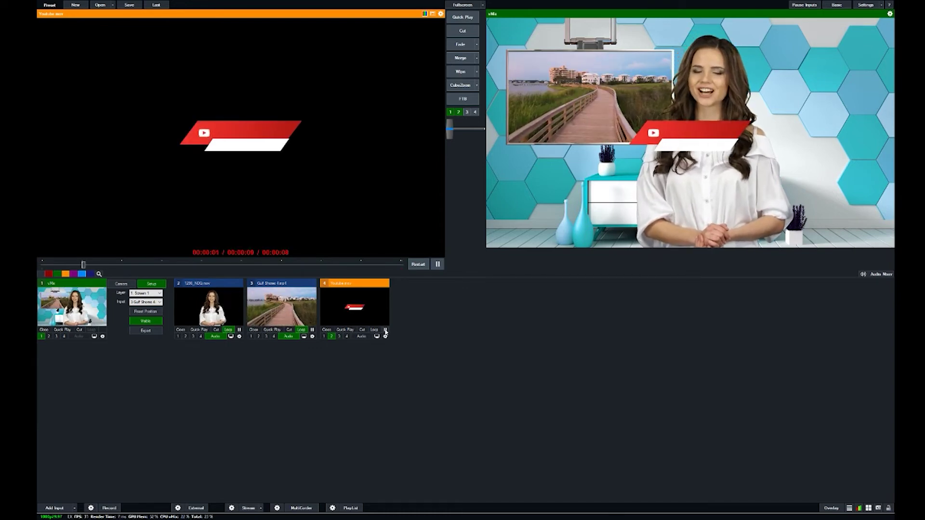
left_click(385, 330)
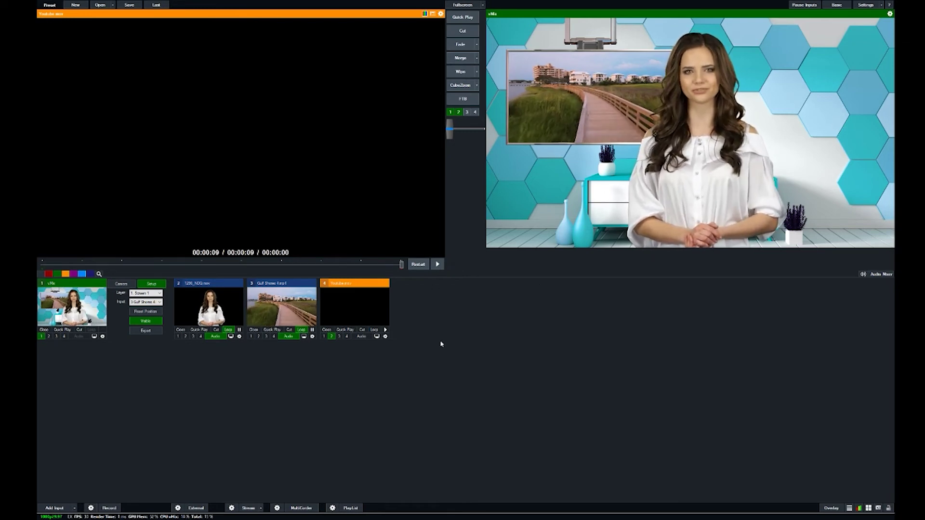
- Replay the Youtube.mov lower third on input 4 over the live virtual set
left_click(385, 330)
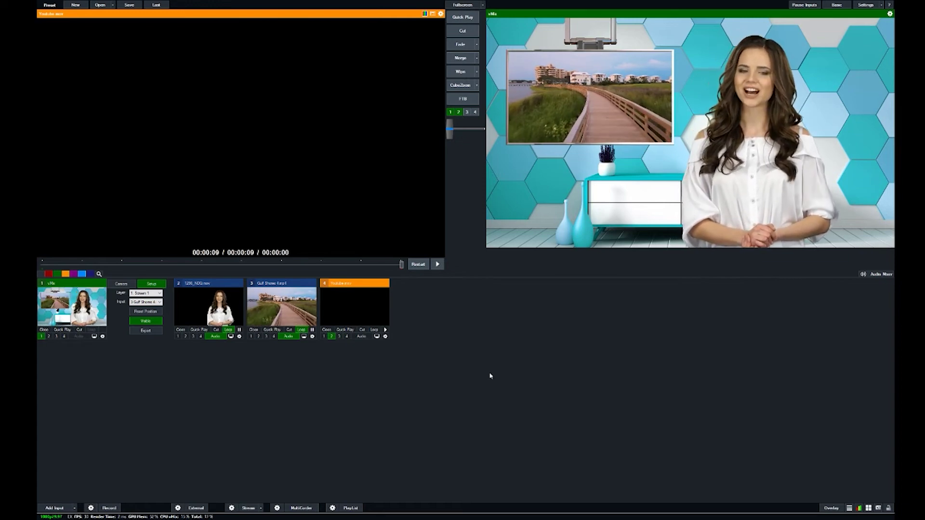
- Use camera presets to zoom onto the boardwalk screen, then reframe toward the presenter
left_click(121, 284)
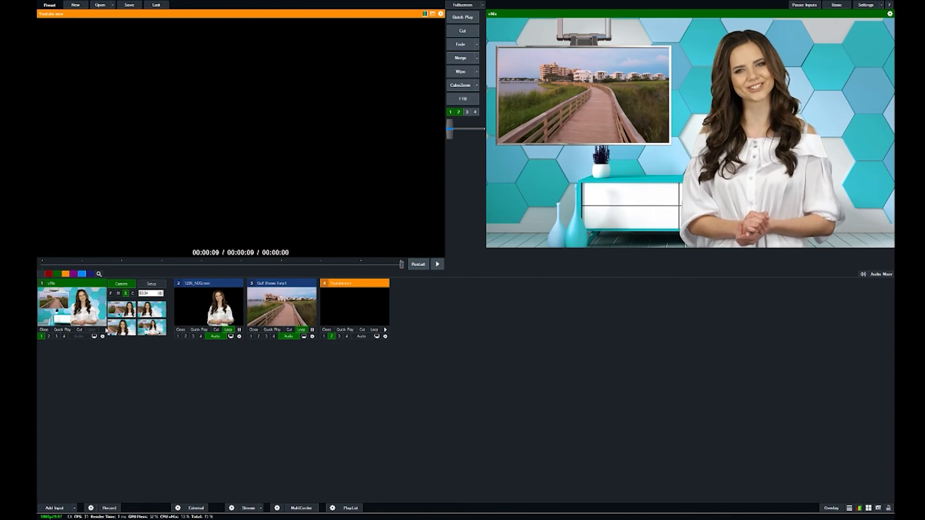
left_click(108, 330)
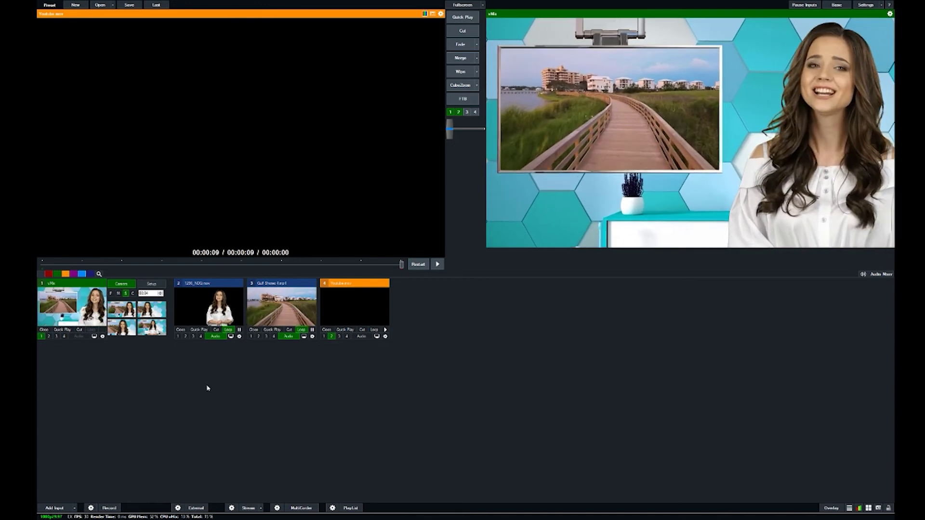
left_click(167, 333)
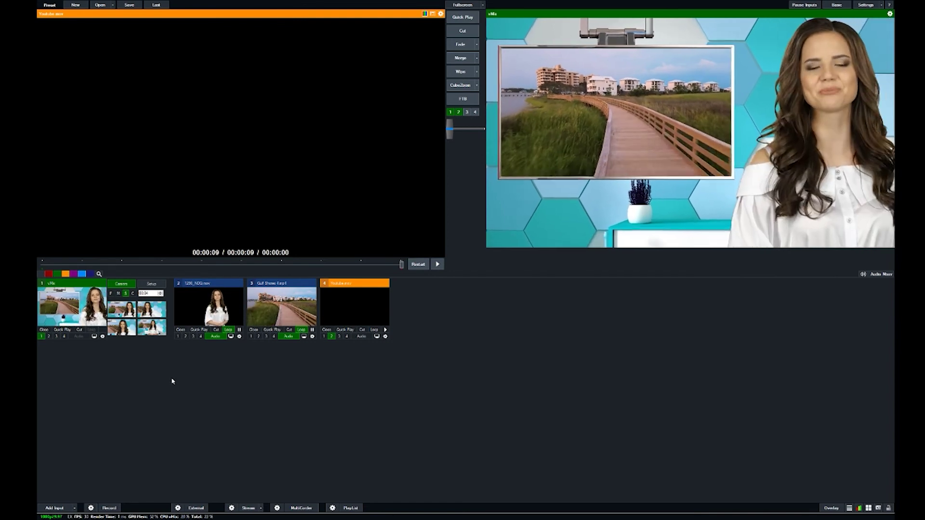